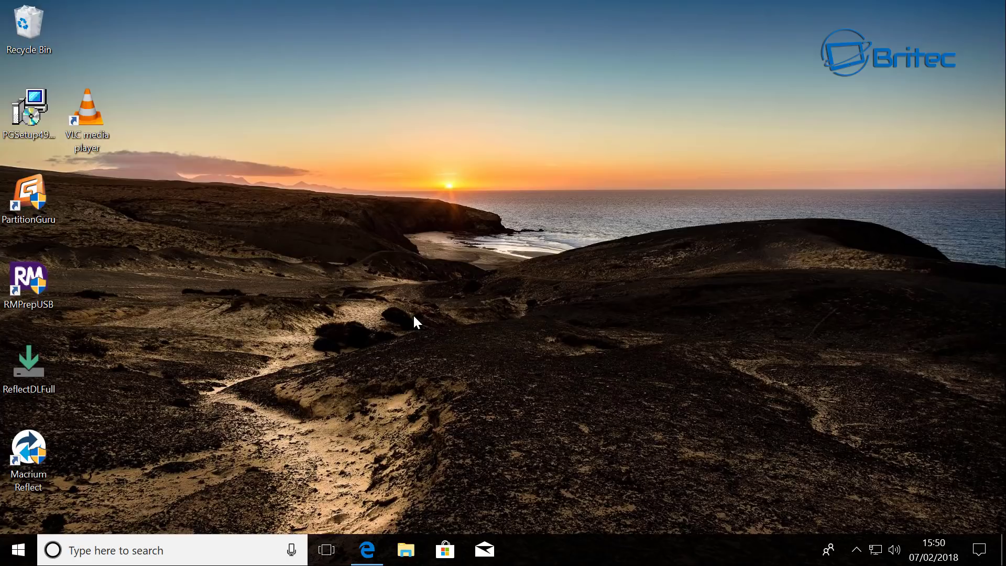
- Bring up Edge on the Destroy-Windows-10-Spying GitHub releases page and scroll to the Build 722 release
{"action": "left_click", "coordinate": [367, 550]}
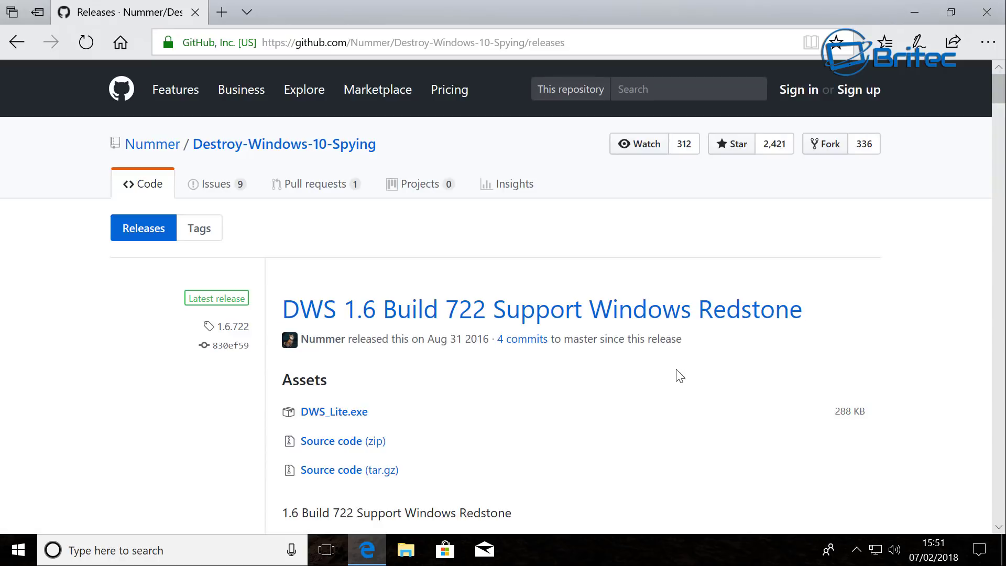
{"action": "scroll", "coordinate": [708, 384], "scroll_direction": "down", "scroll_amount": 4}
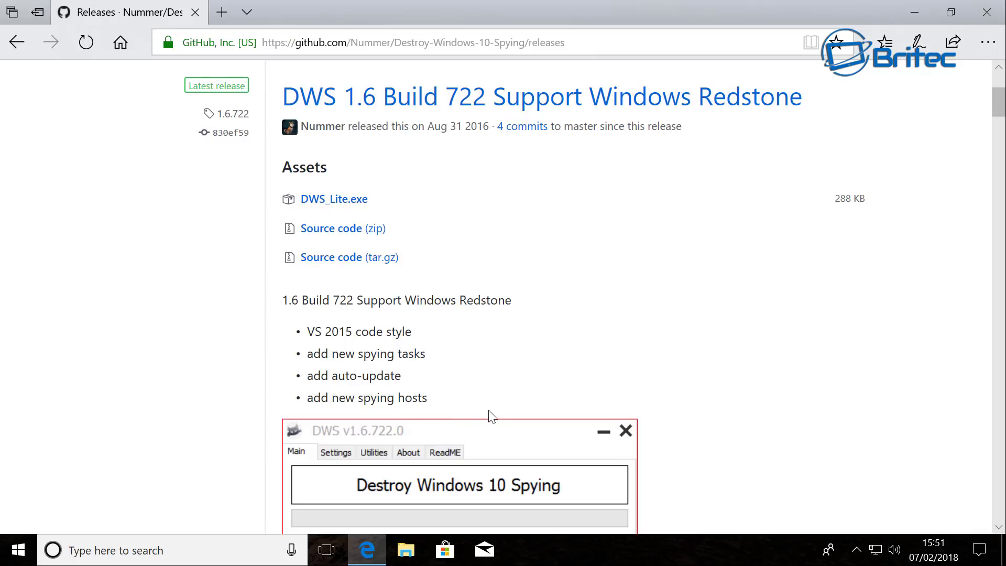
{"action": "scroll", "coordinate": [491, 417], "scroll_direction": "down", "scroll_amount": 10}
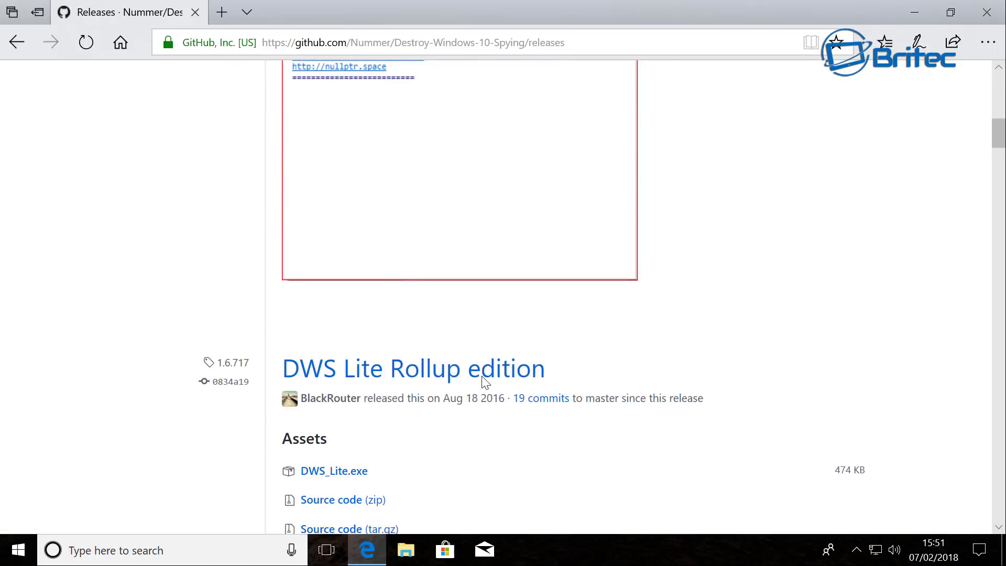
{"action": "scroll", "coordinate": [522, 411], "scroll_direction": "down", "scroll_amount": 1}
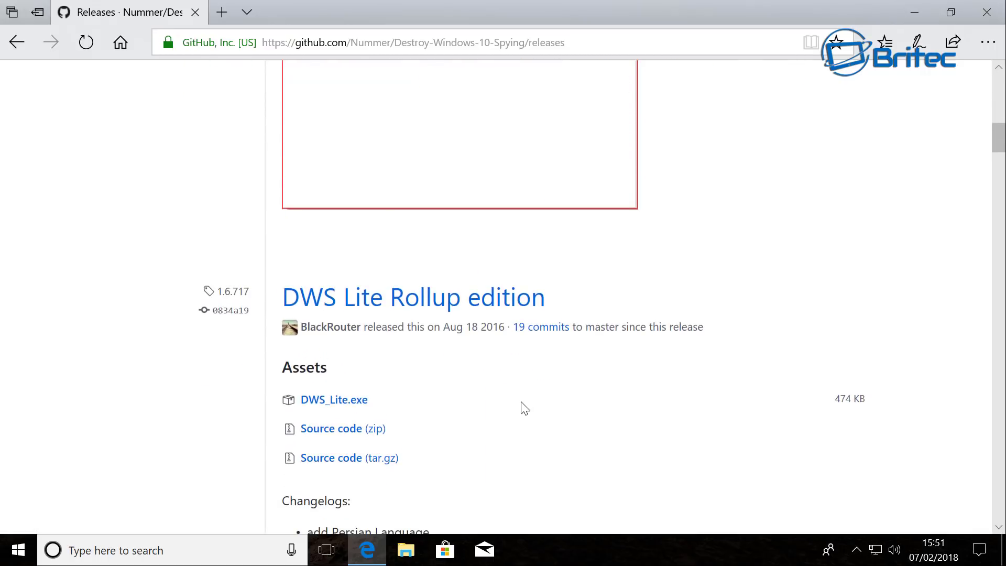
{"action": "scroll", "coordinate": [524, 408], "scroll_direction": "up", "scroll_amount": 13}
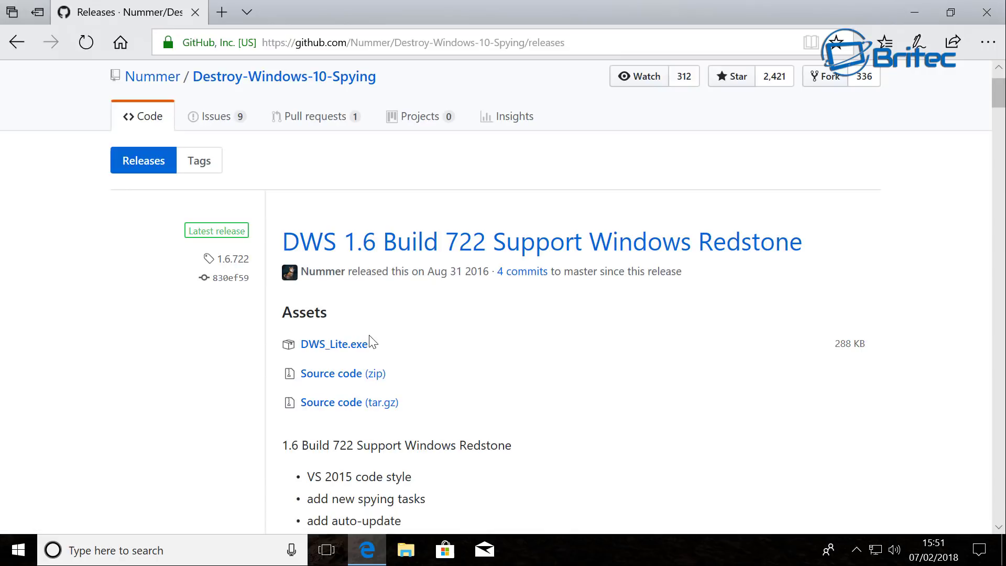
- Save DWS_Lite.exe from Build 722 to the Desktop and run it with administrator approval
{"action": "left_click", "coordinate": [349, 356]}
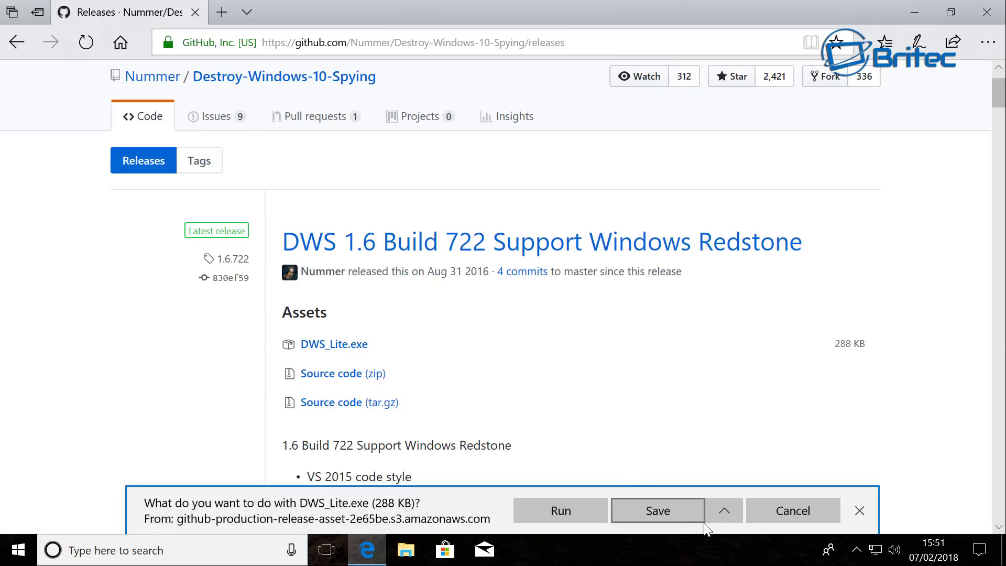
{"action": "left_click", "coordinate": [719, 511]}
{"action": "left_click", "coordinate": [702, 490]}
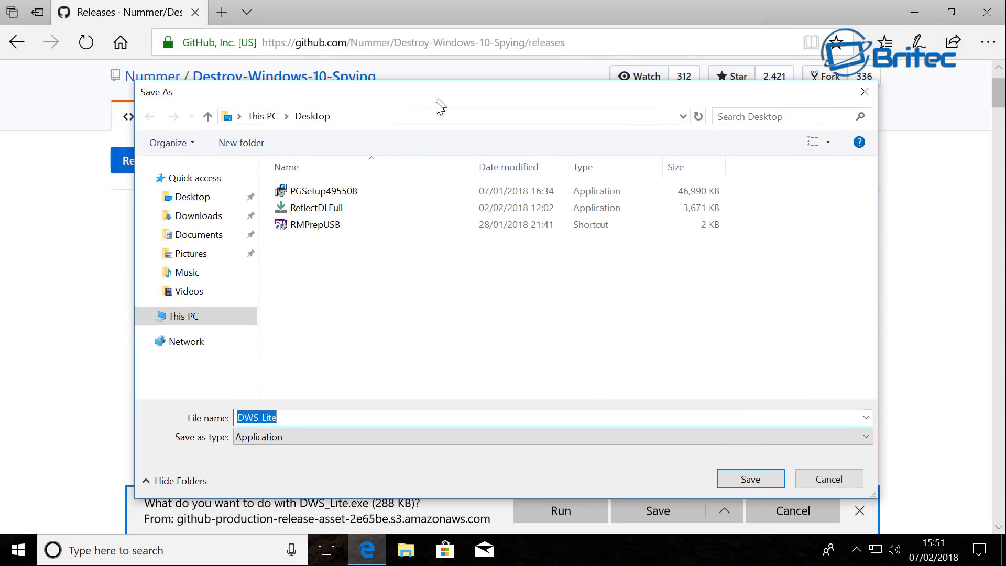
{"action": "left_click", "coordinate": [770, 483]}
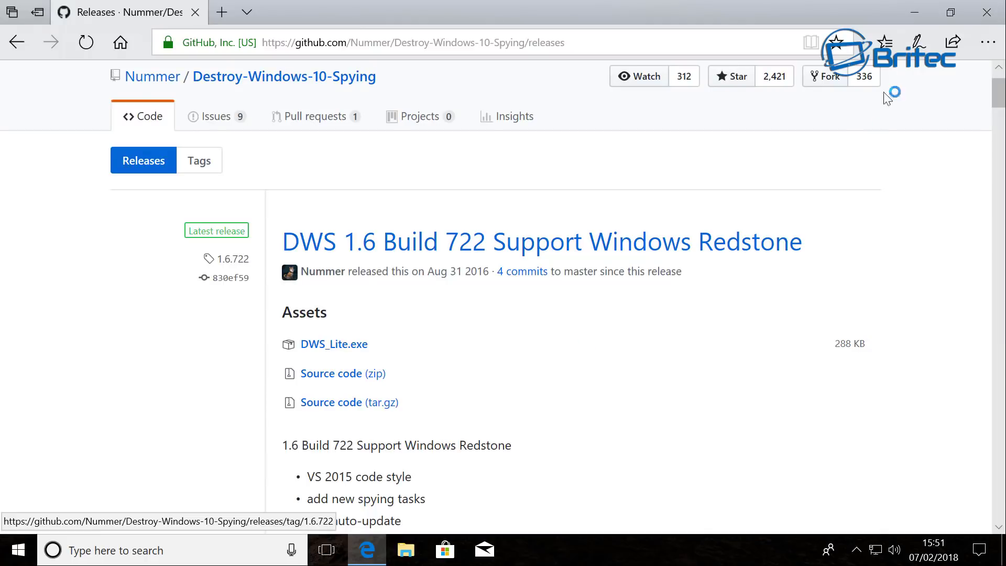
{"action": "left_click", "coordinate": [911, 18]}
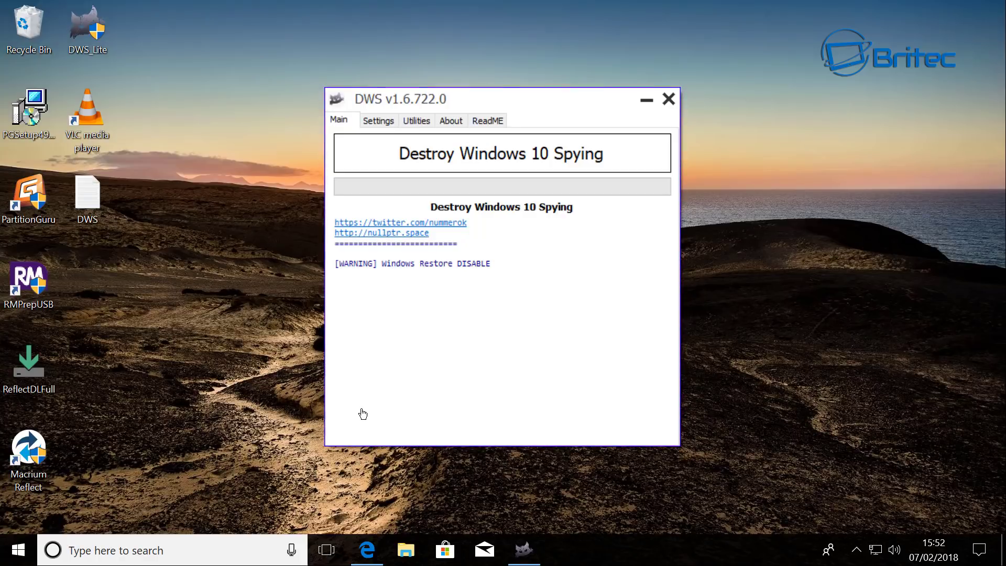
- Search 'restore' to open the restore point settings in System Properties, arranging the windows
{"action": "left_click", "coordinate": [127, 550]}
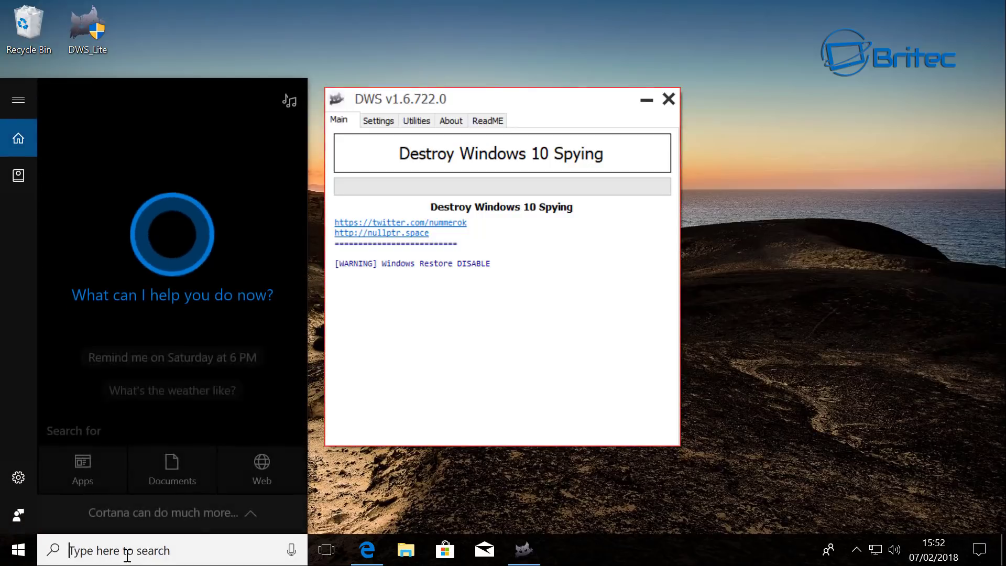
{"action": "type", "text": "restore"}
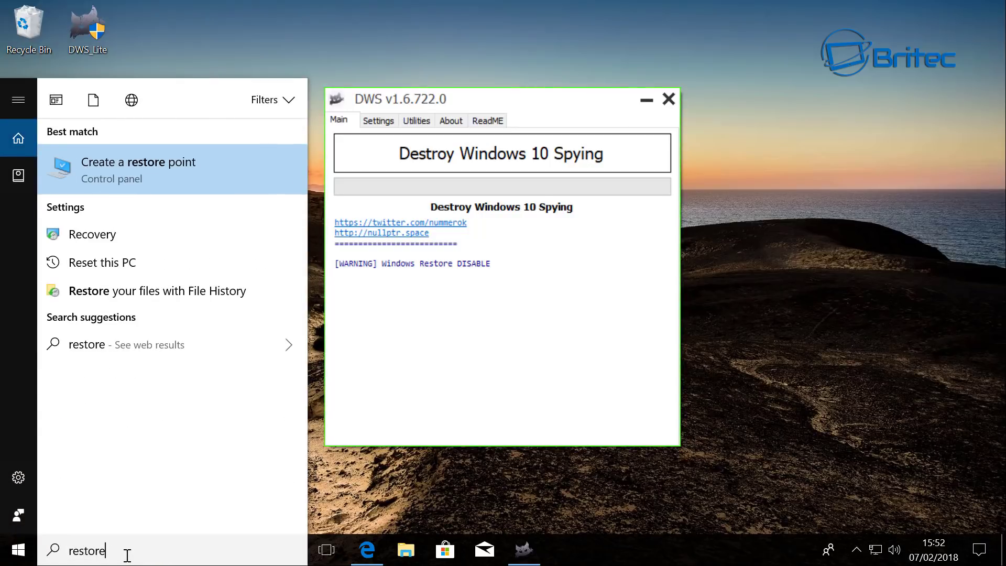
{"action": "left_click", "coordinate": [139, 173]}
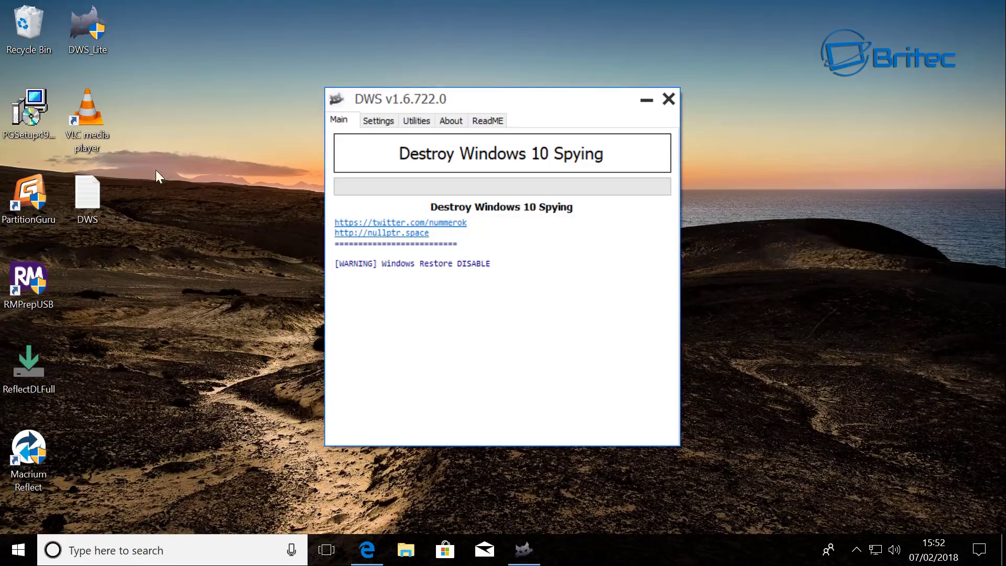
{"action": "left_click_drag", "start_coordinate": [438, 105], "coordinate": [582, 113]}
{"action": "left_click_drag", "start_coordinate": [218, 95], "coordinate": [254, 100]}
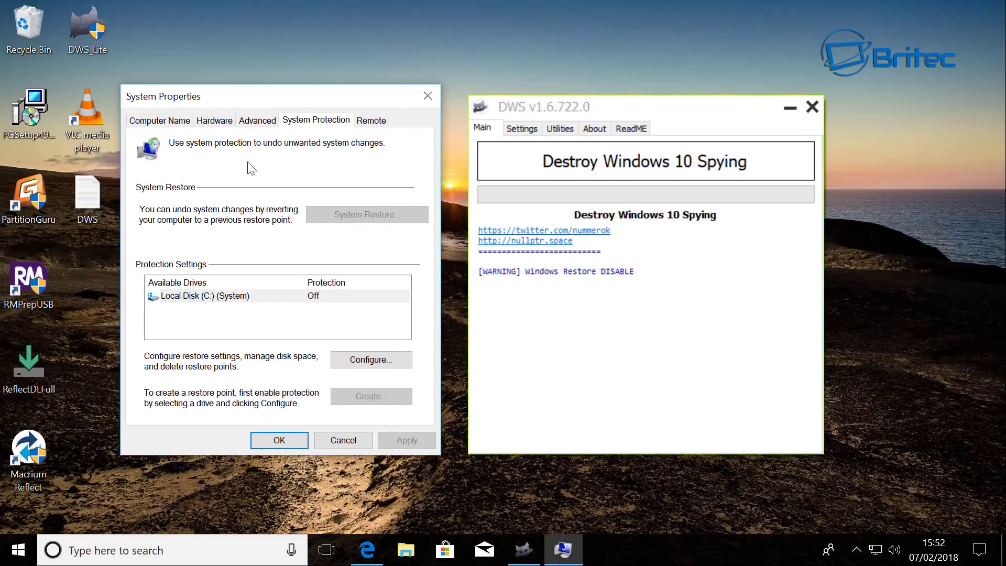
- Turn on system protection for Local Disk (C:) with 2% (1.19 GB) max usage and apply
{"action": "left_click", "coordinate": [283, 295]}
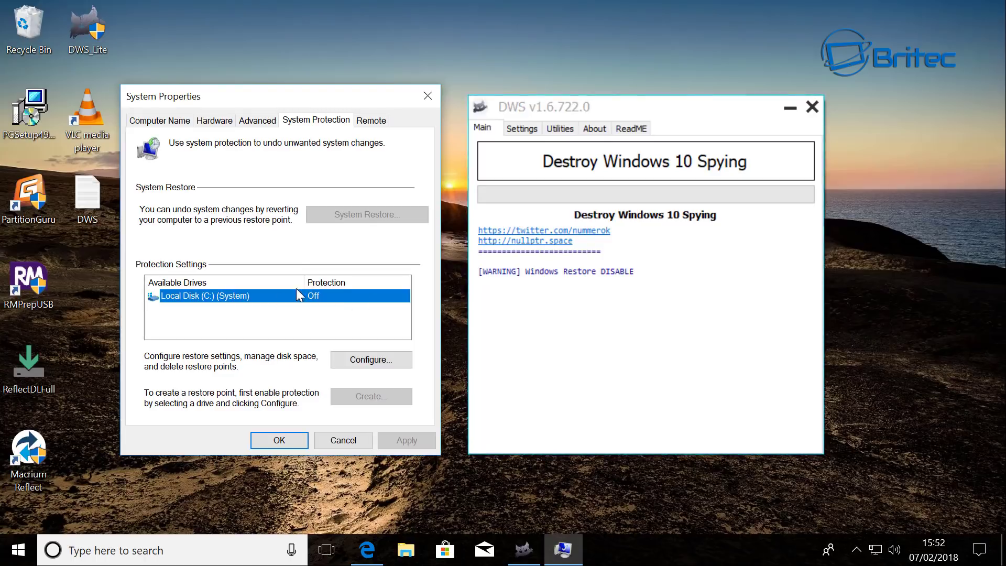
{"action": "left_click", "coordinate": [386, 359]}
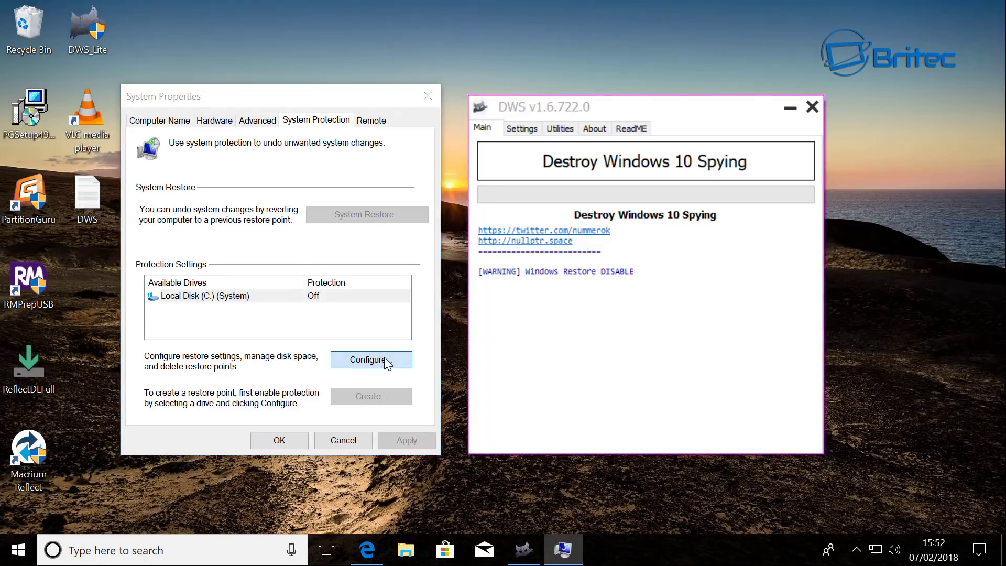
{"action": "left_click_drag", "start_coordinate": [320, 132], "coordinate": [279, 105]}
{"action": "left_click", "coordinate": [165, 179]}
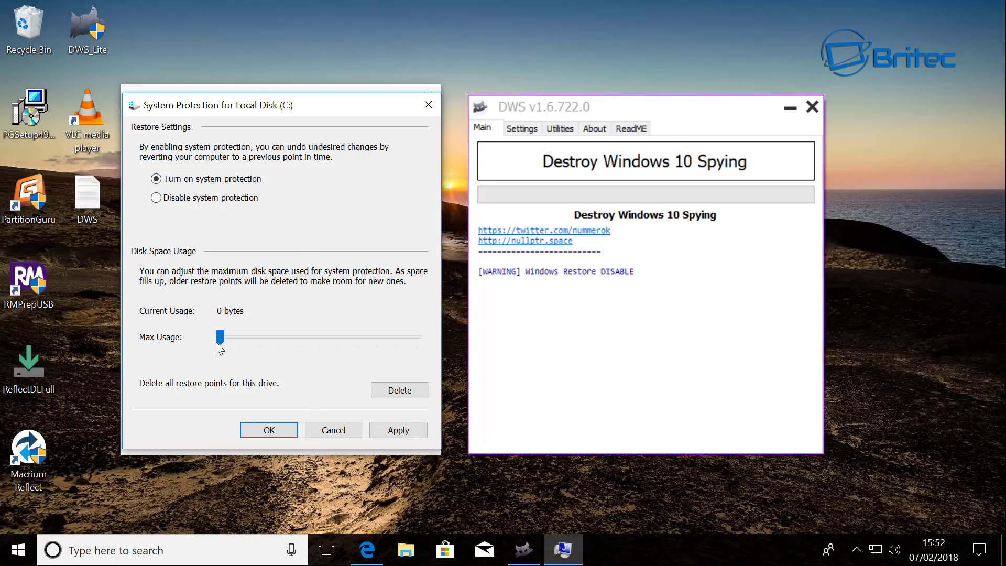
{"action": "left_click_drag", "start_coordinate": [217, 342], "coordinate": [221, 339]}
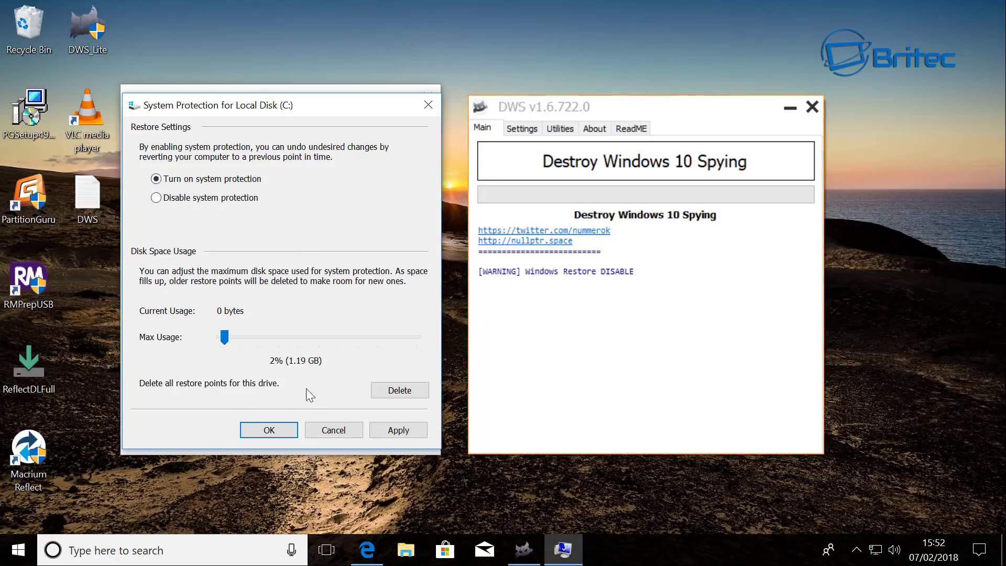
{"action": "left_click", "coordinate": [411, 429]}
- Create a restore point named 'Before Spy Settings' and dismiss the success message
{"action": "left_click", "coordinate": [269, 431]}
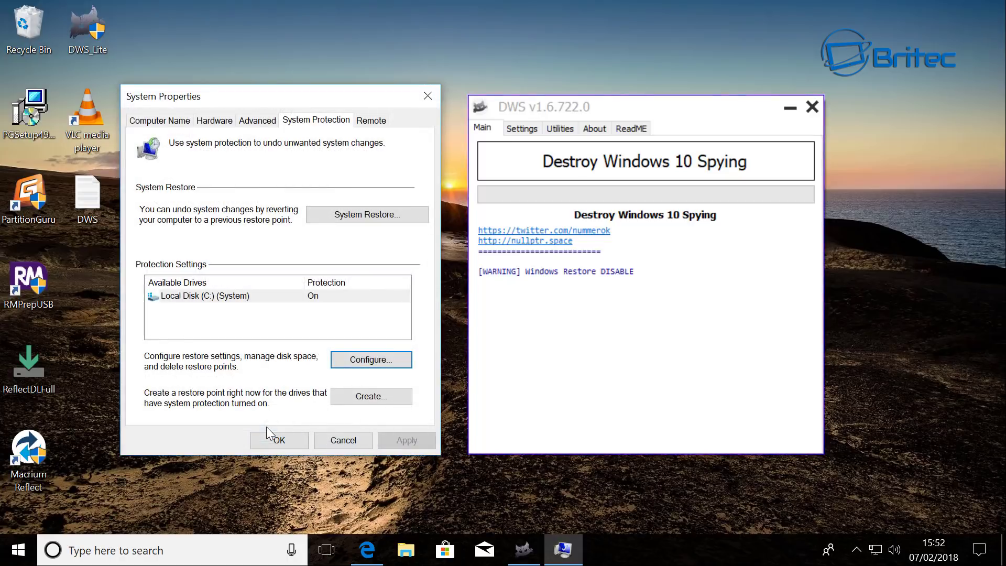
{"action": "left_click", "coordinate": [369, 401]}
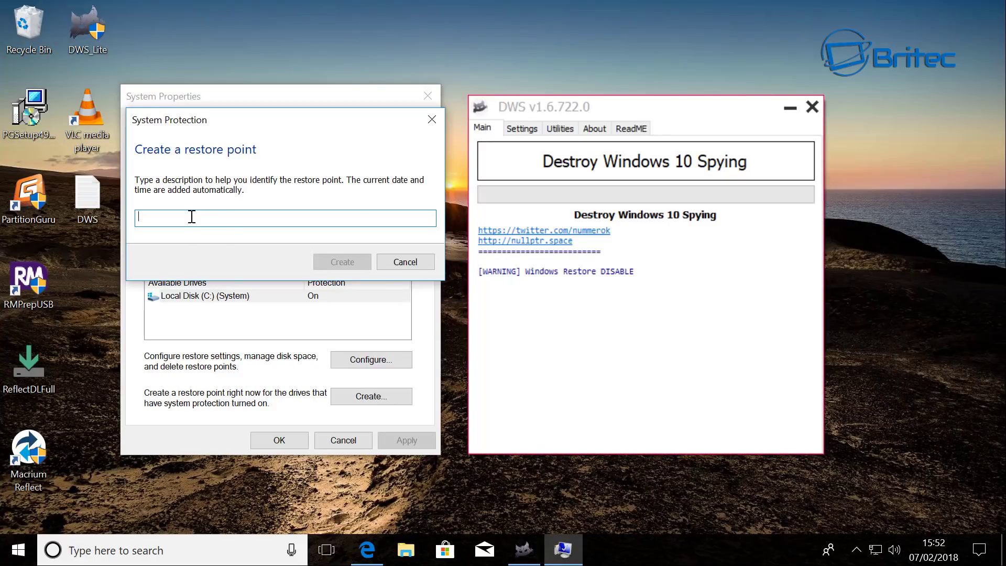
{"action": "type", "text": "Spy"}
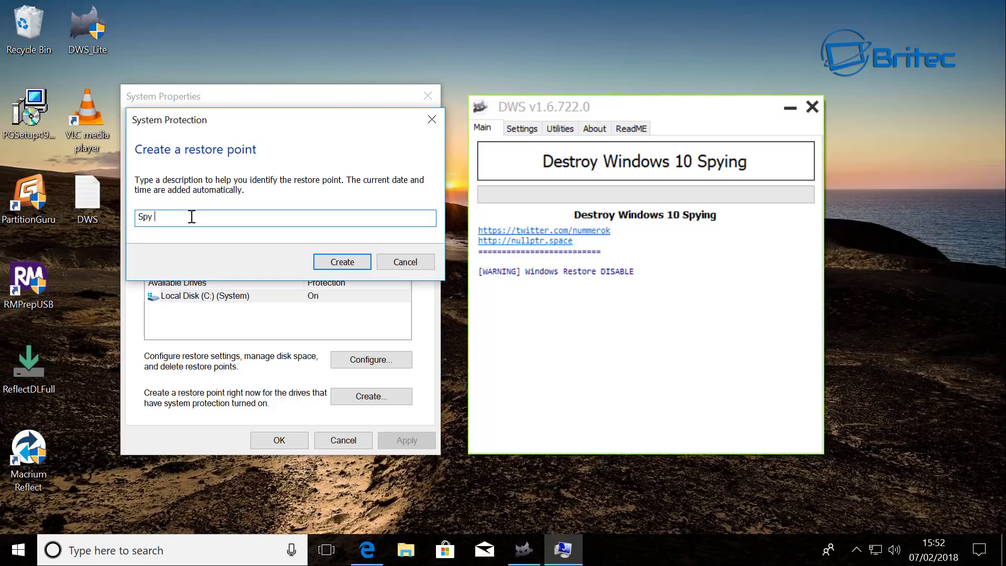
{"action": "type", "text": " Settings"}
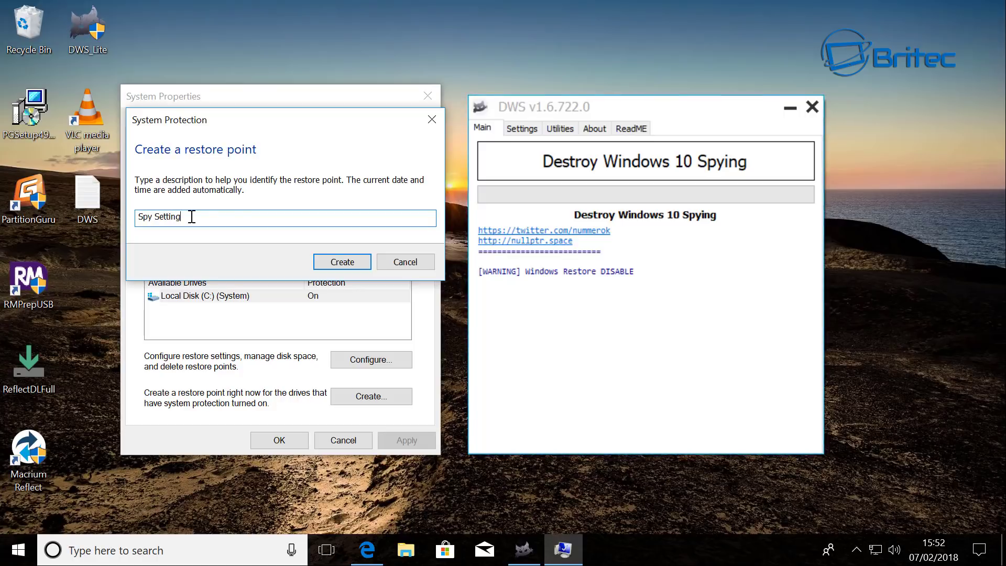
{"action": "left_click", "coordinate": [139, 218]}
{"action": "type", "text": "Befor"}
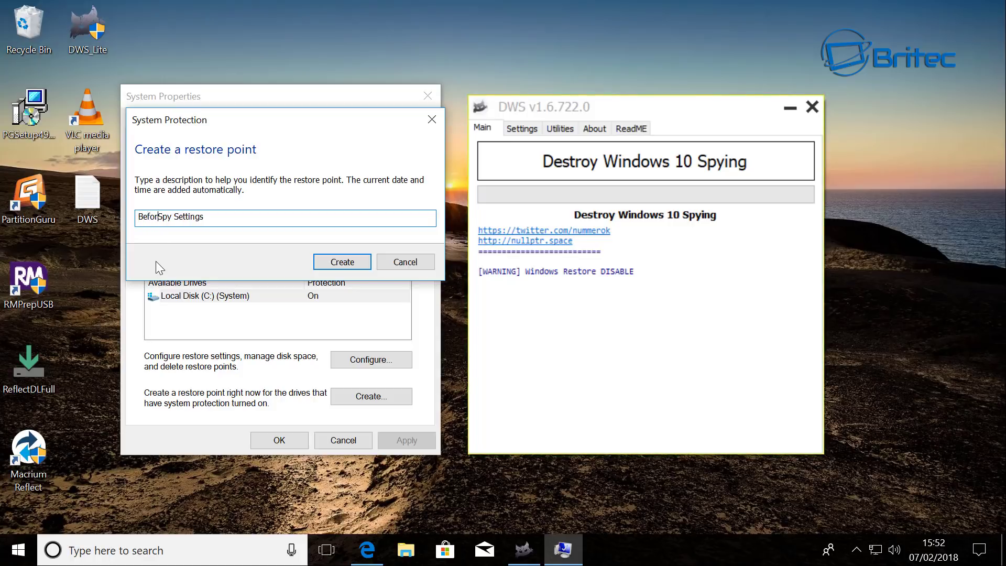
{"action": "type", "text": "e"}
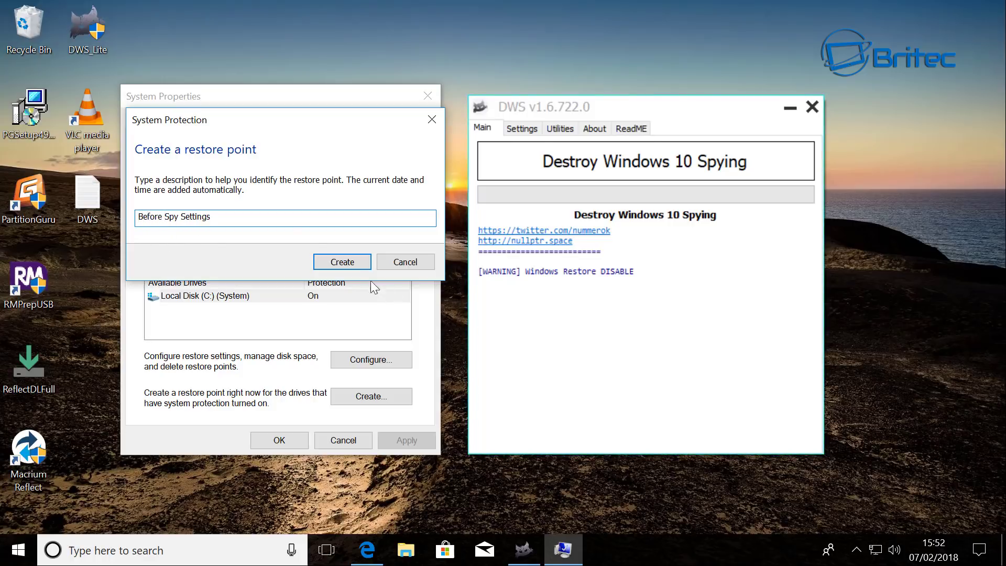
{"action": "left_click", "coordinate": [344, 262]}
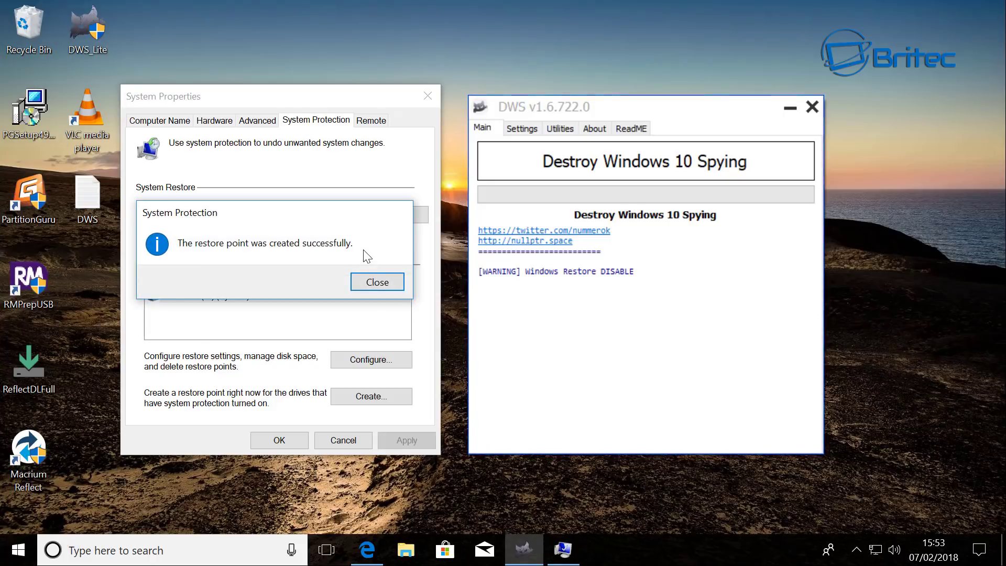
{"action": "left_click", "coordinate": [392, 281]}
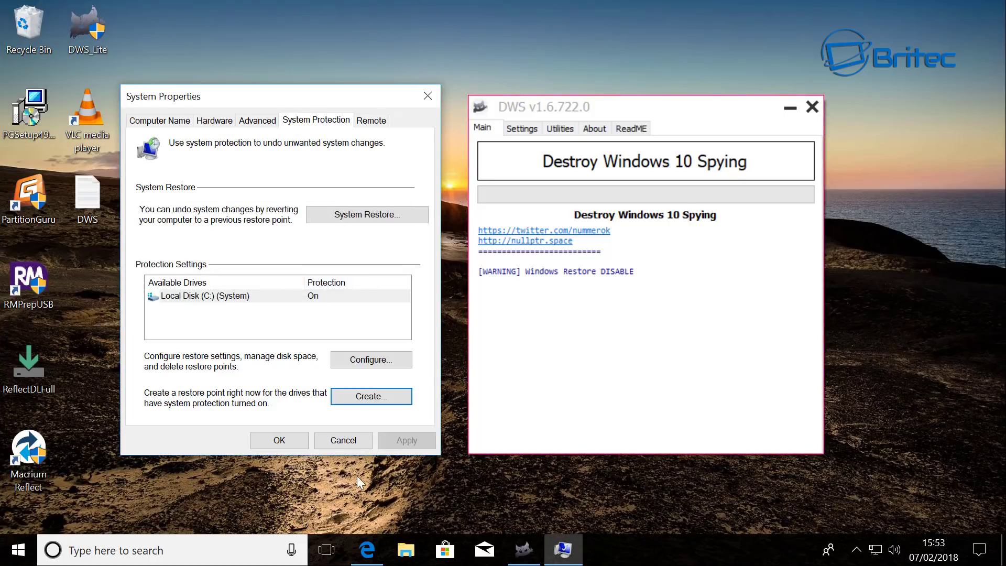
- Close System Properties and enable professional mode in DWS Lite's Settings, then view Utilities
{"action": "left_click", "coordinate": [265, 440]}
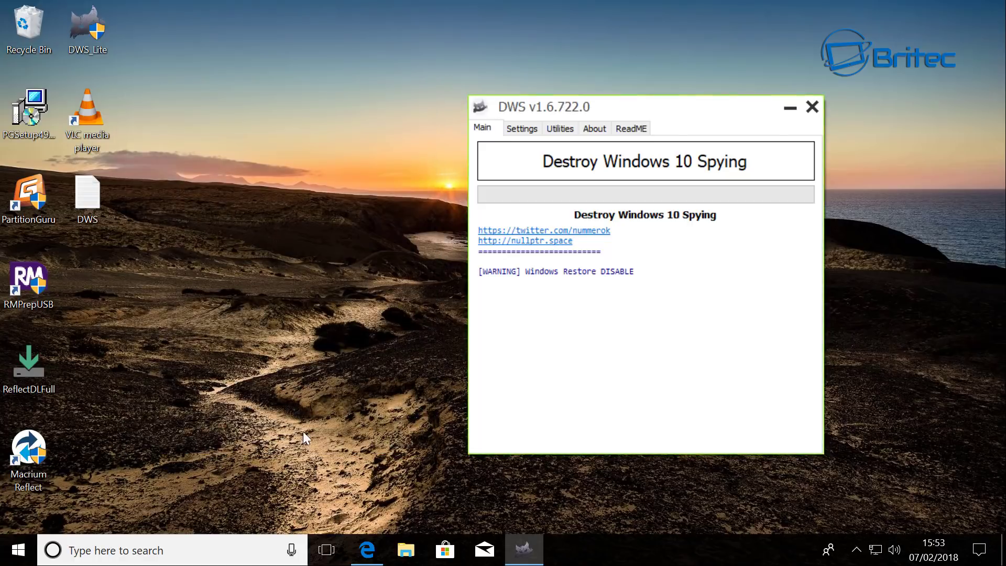
{"action": "left_click_drag", "start_coordinate": [609, 109], "coordinate": [450, 100]}
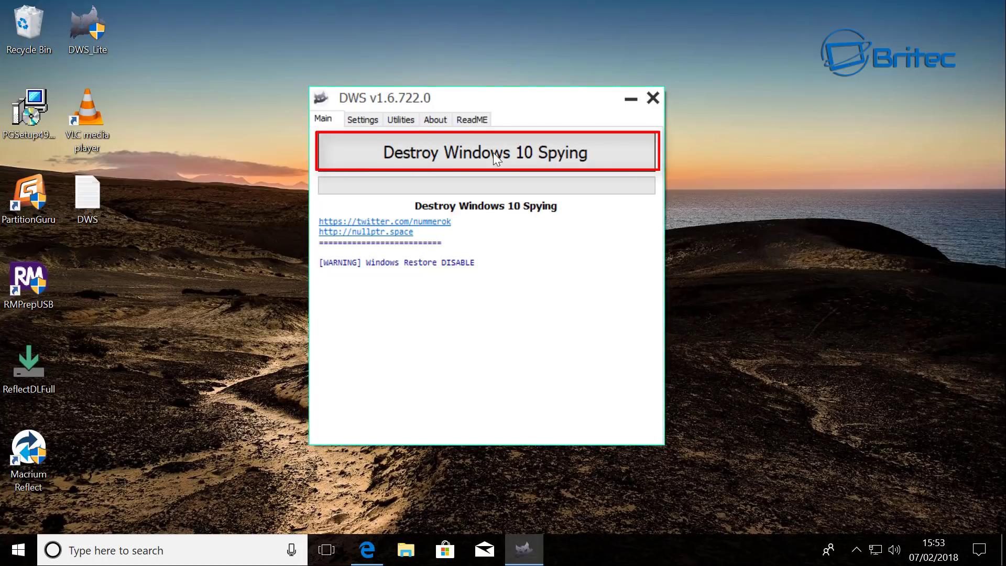
{"action": "left_click", "coordinate": [374, 120]}
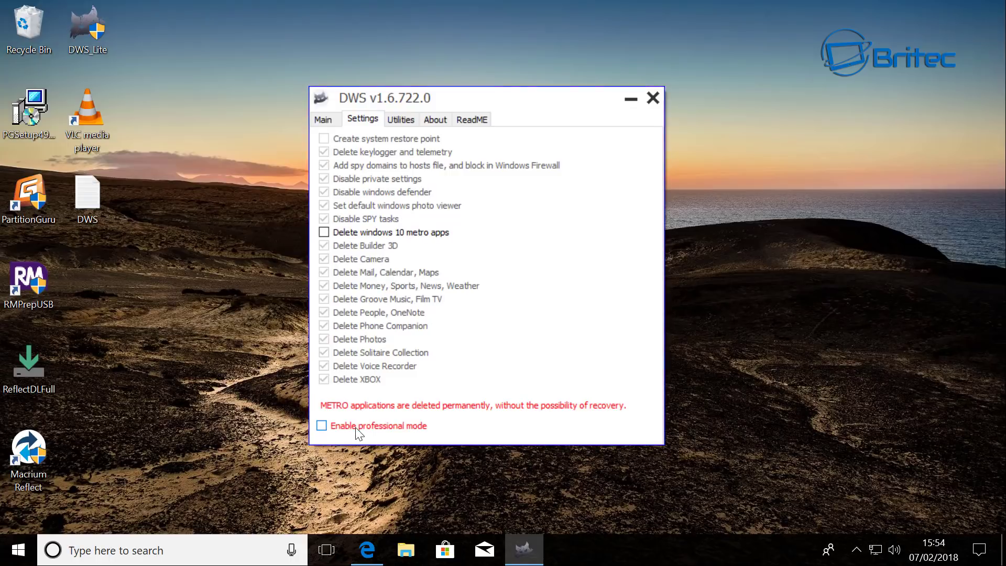
{"action": "left_click", "coordinate": [321, 426]}
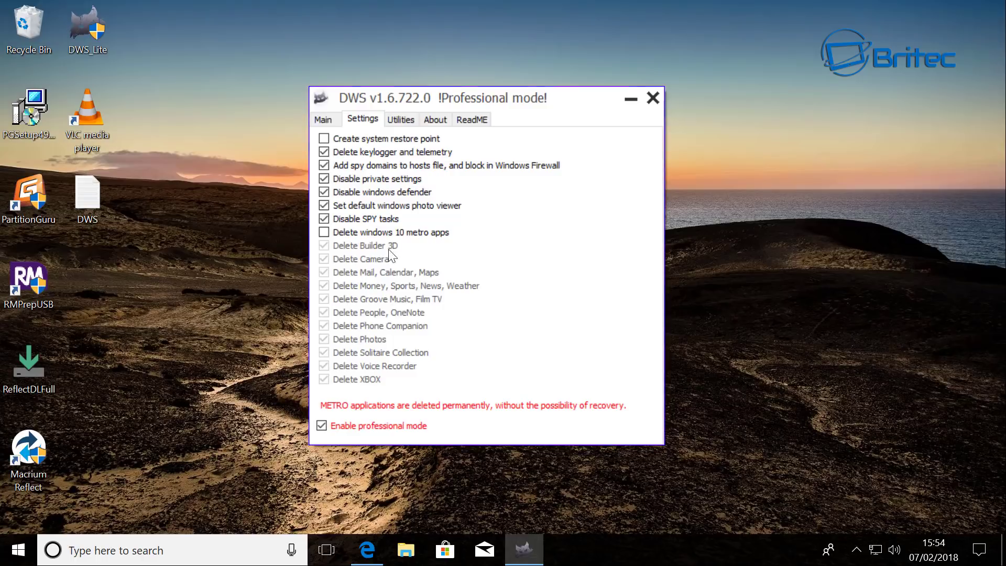
{"action": "left_click", "coordinate": [398, 119]}
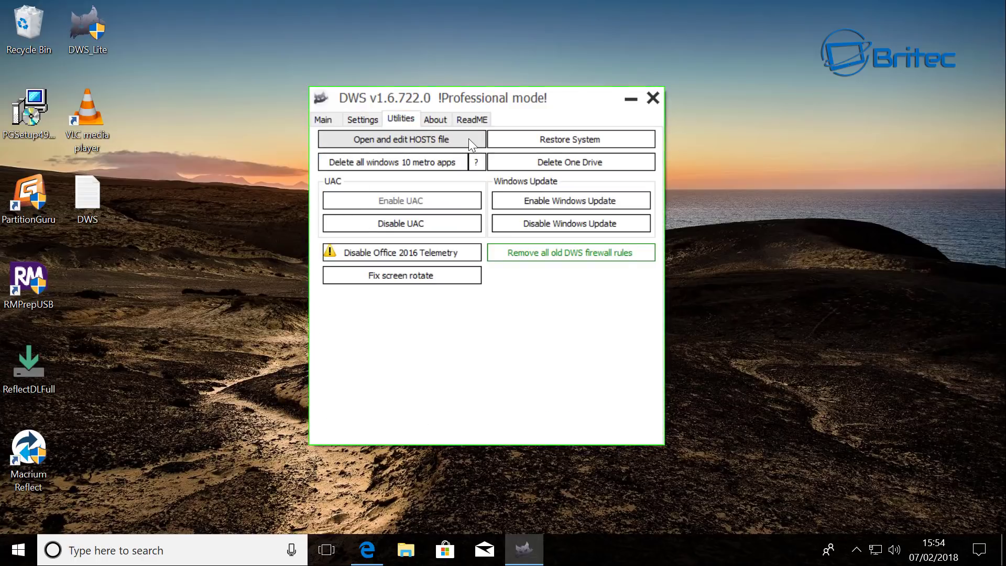
- Open the HOSTS file for editing, then look through the About and ReadME pages
{"action": "left_click", "coordinate": [353, 141]}
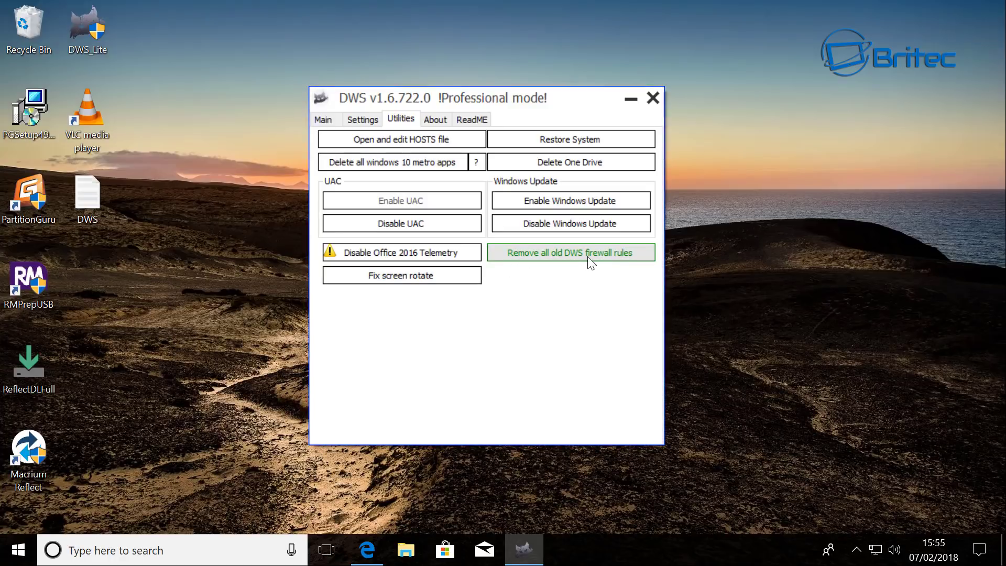
{"action": "left_click", "coordinate": [435, 119]}
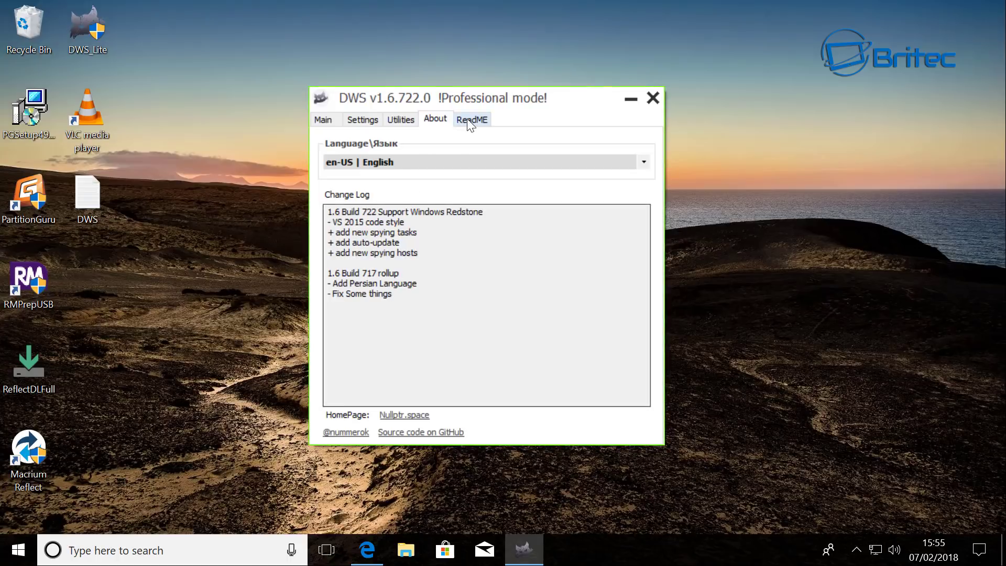
{"action": "left_click", "coordinate": [468, 120]}
- Run Destroy Windows 10 Spying from the Main page and let it finish
{"action": "left_click", "coordinate": [328, 122]}
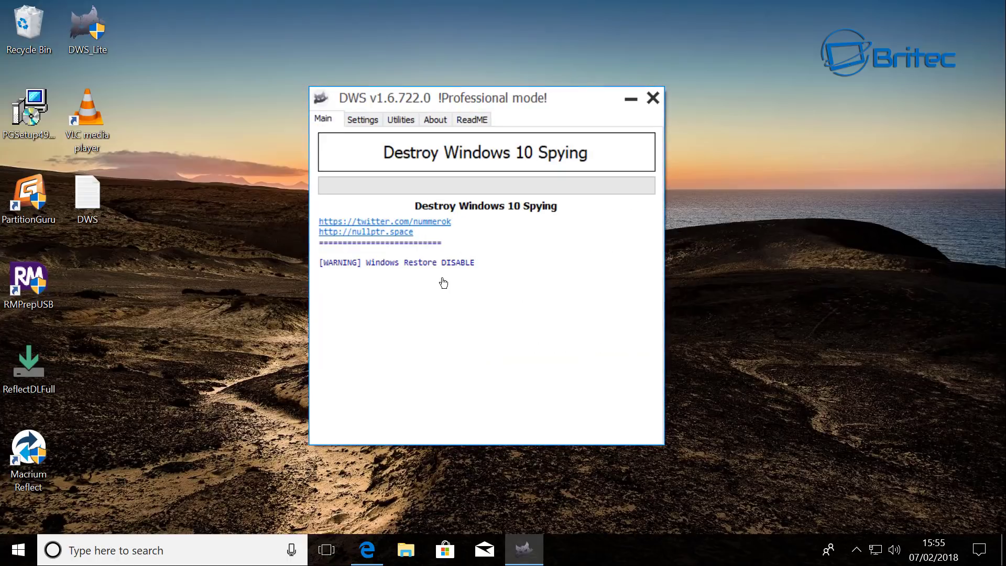
{"action": "left_click", "coordinate": [470, 148]}
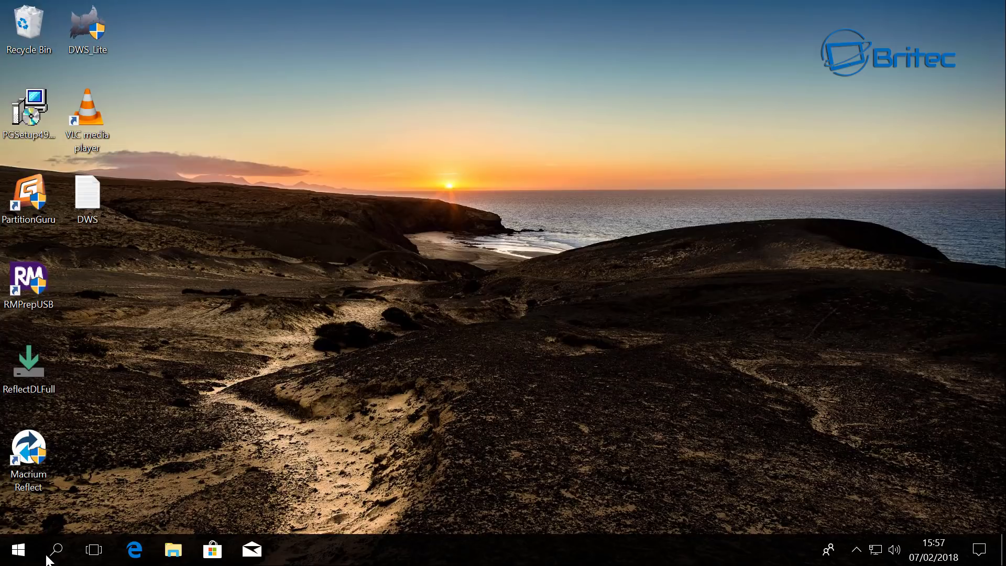
- Relaunch DWS_Lite from the desktop as administrator and go to its Utilities page
{"action": "double_click", "coordinate": [98, 21]}
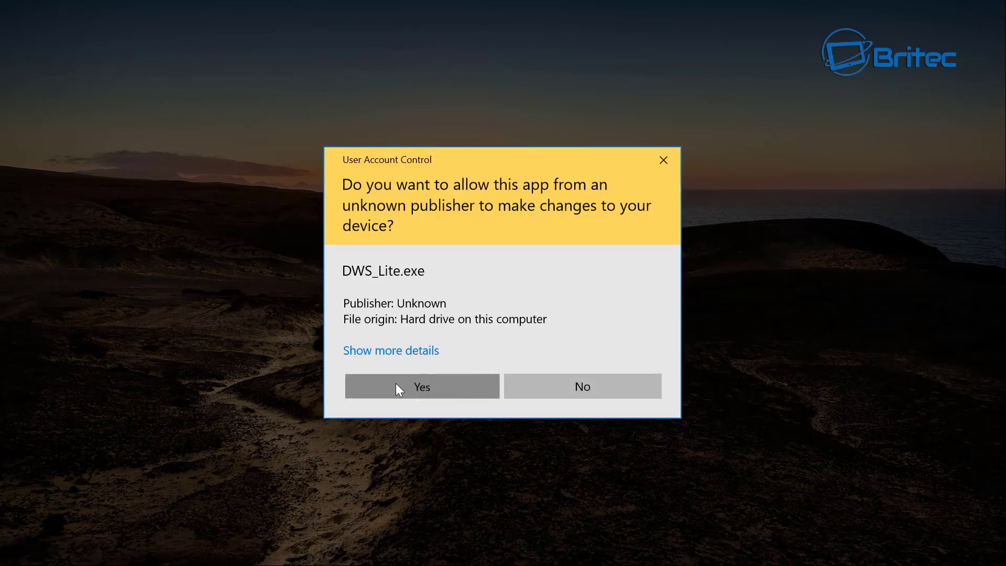
{"action": "left_click", "coordinate": [396, 387]}
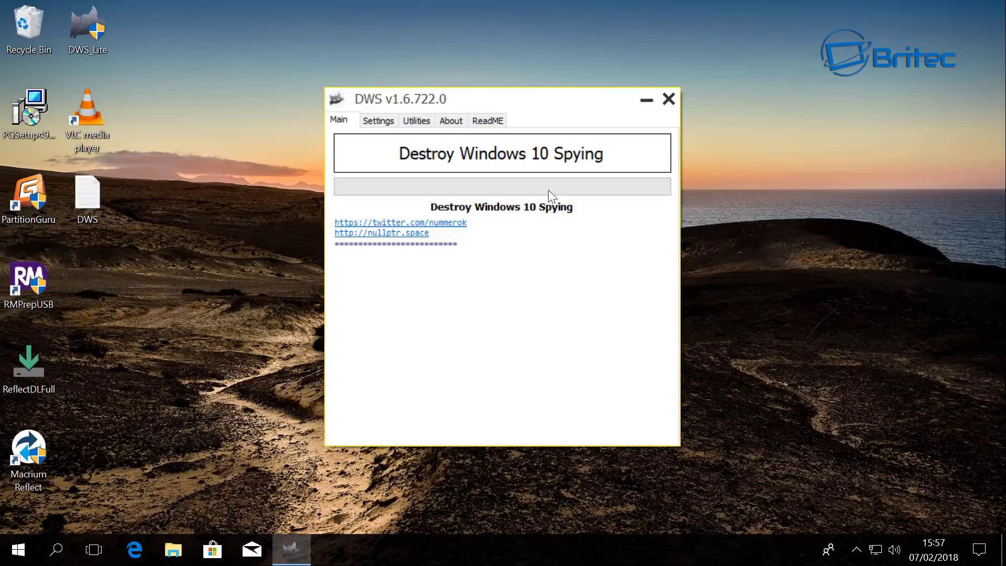
{"action": "left_click", "coordinate": [383, 122]}
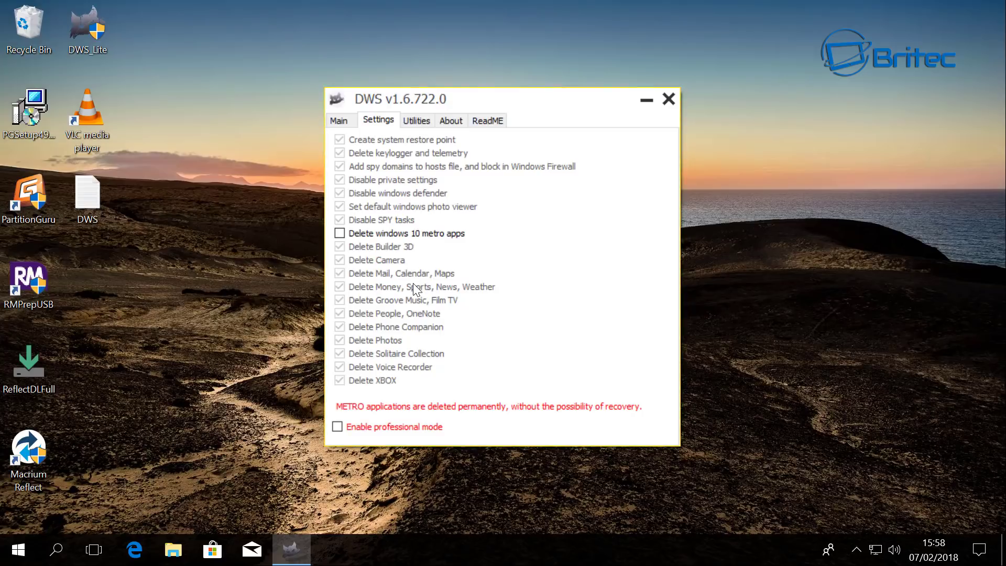
{"action": "left_click", "coordinate": [416, 120]}
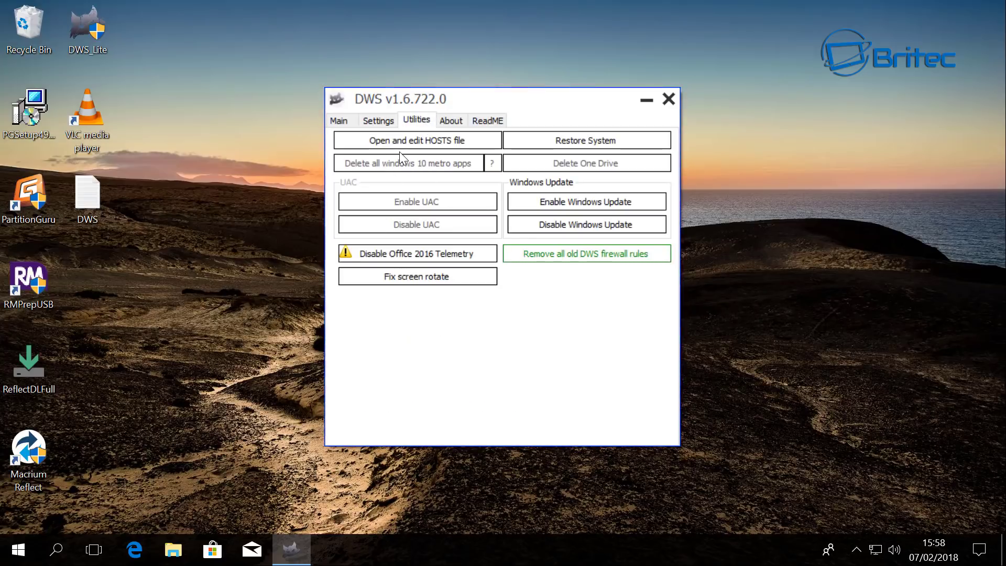
{"action": "left_click", "coordinate": [439, 140]}
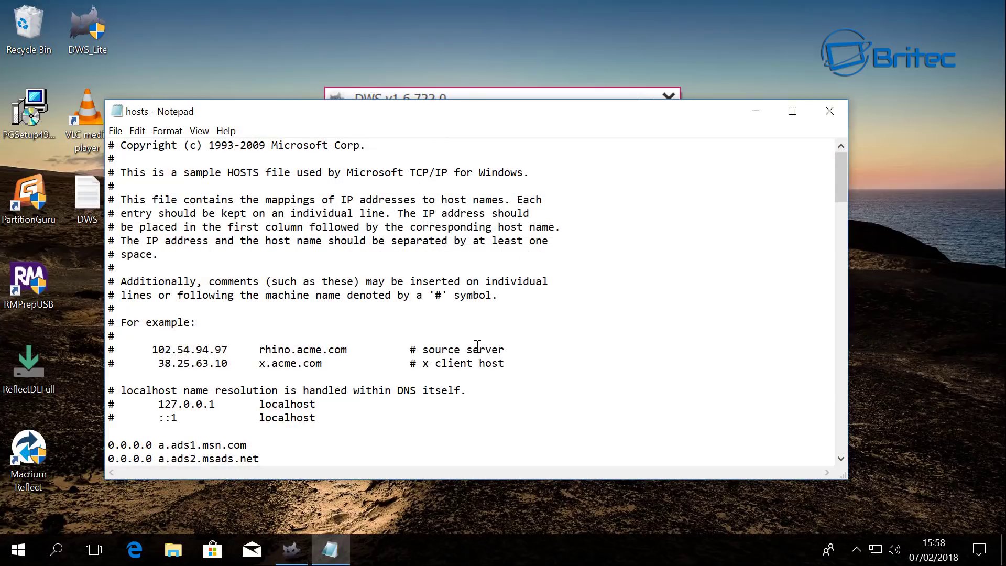
{"action": "scroll", "coordinate": [475, 348], "scroll_direction": "down", "scroll_amount": 11}
{"action": "scroll", "coordinate": [409, 345], "scroll_direction": "down", "scroll_amount": 17}
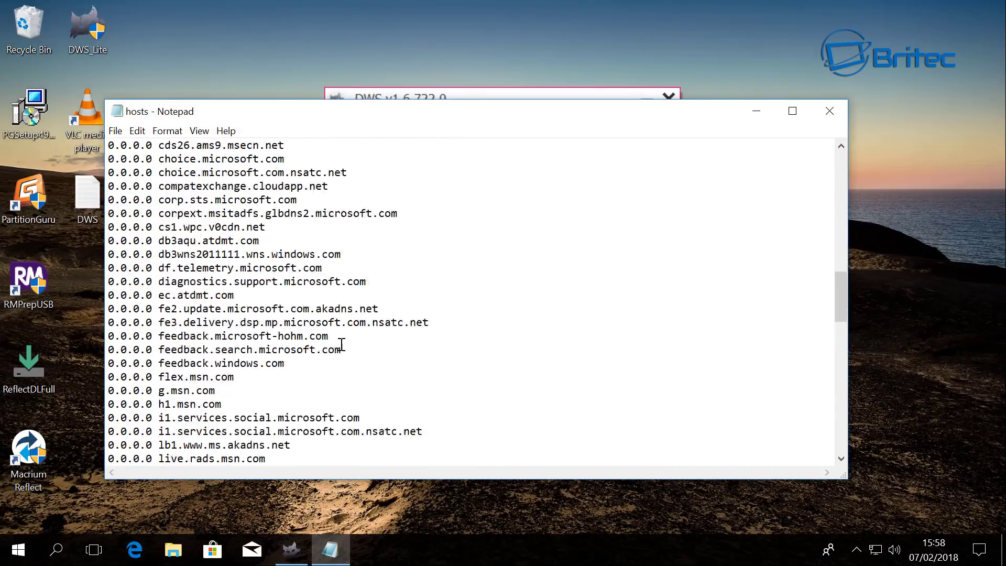
{"action": "scroll", "coordinate": [341, 345], "scroll_direction": "down", "scroll_amount": 7}
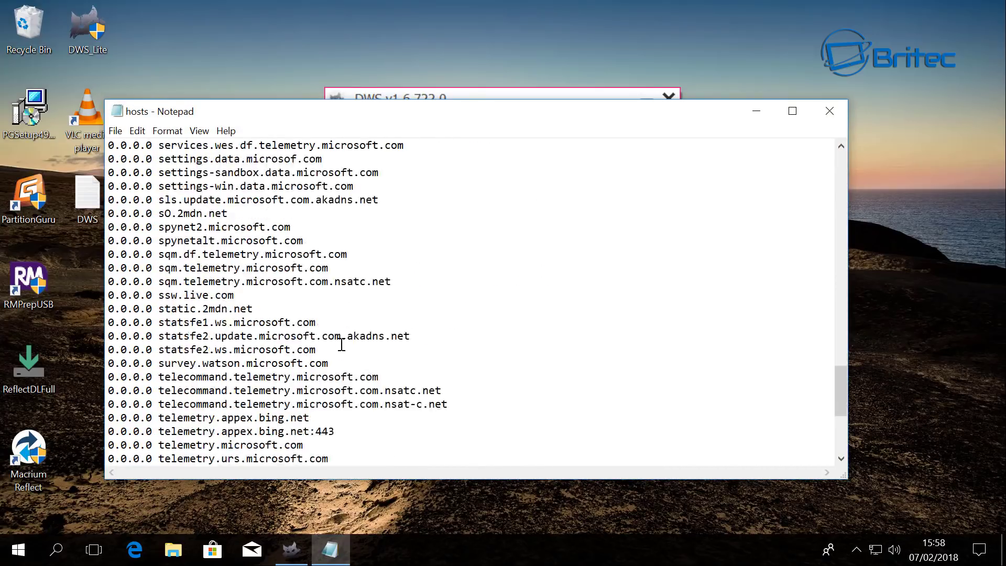
{"action": "left_click", "coordinate": [830, 111]}
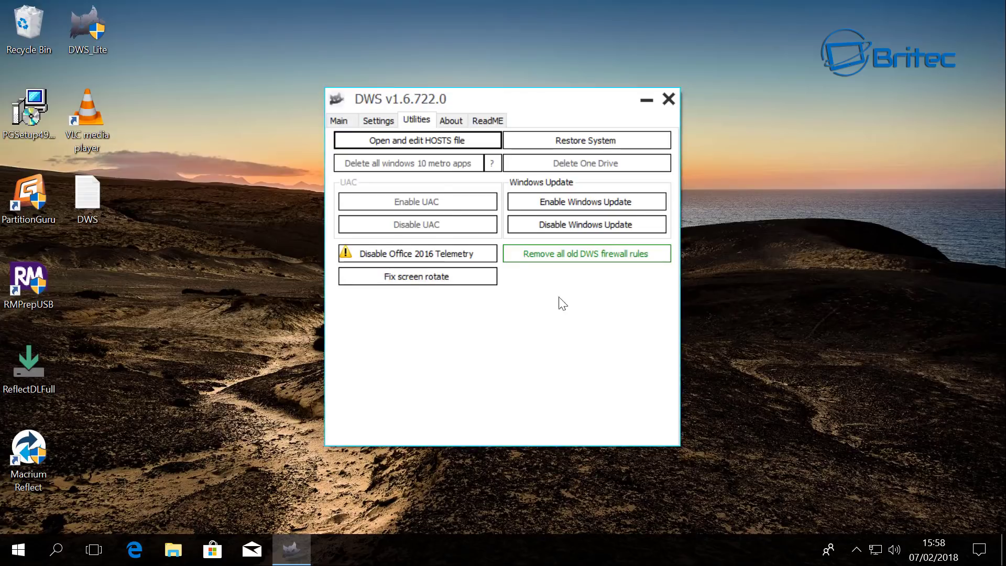
- Check the About and Main pages, then close the DWS Lite window
{"action": "left_click", "coordinate": [461, 121]}
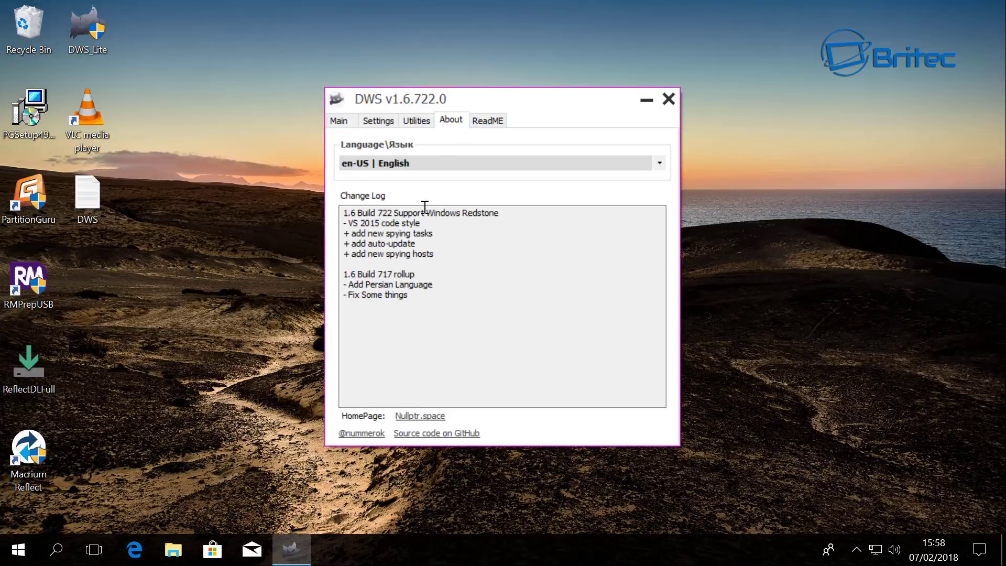
{"action": "left_click", "coordinate": [341, 121]}
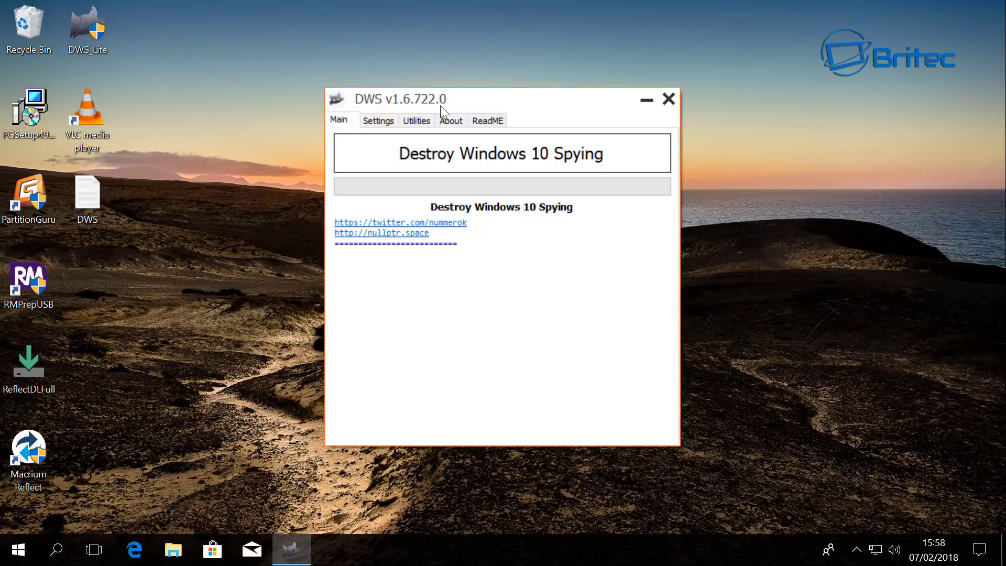
{"action": "left_click", "coordinate": [669, 99]}
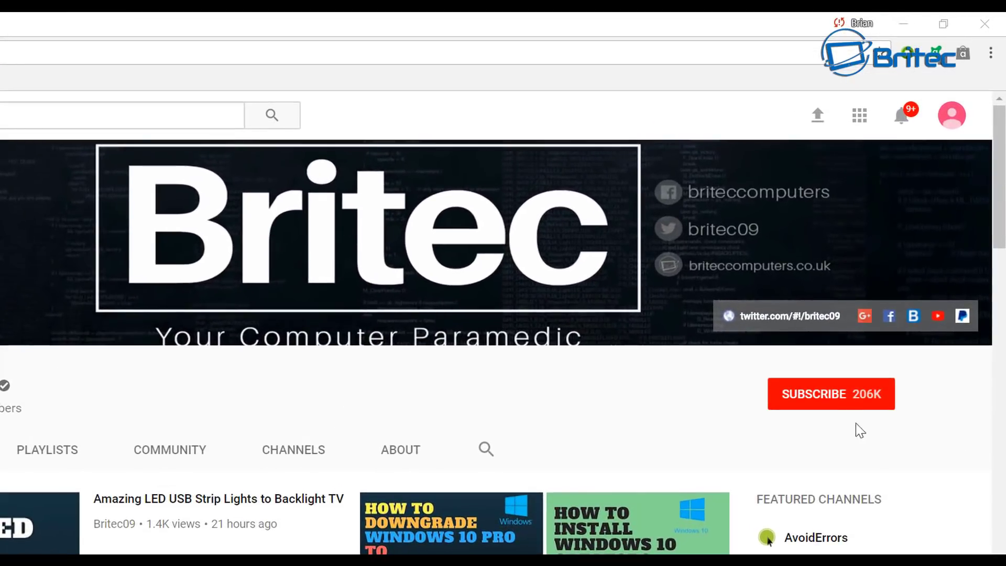
- Subscribe to the Britec YouTube channel
{"action": "left_click", "coordinate": [843, 406]}
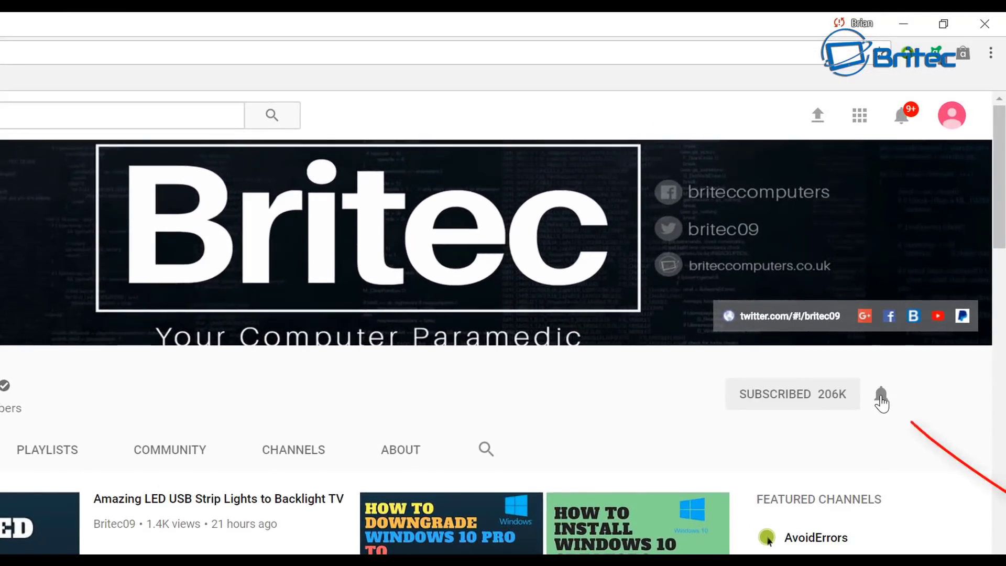